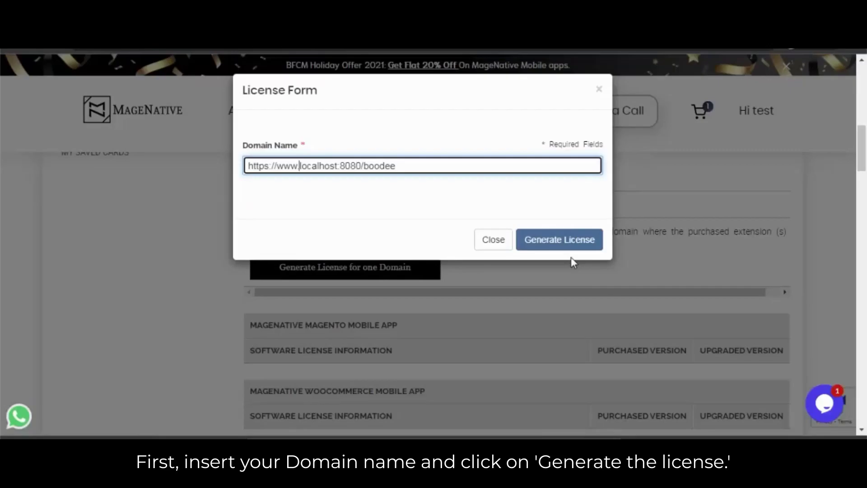
scroll(586, 331, down, 8)
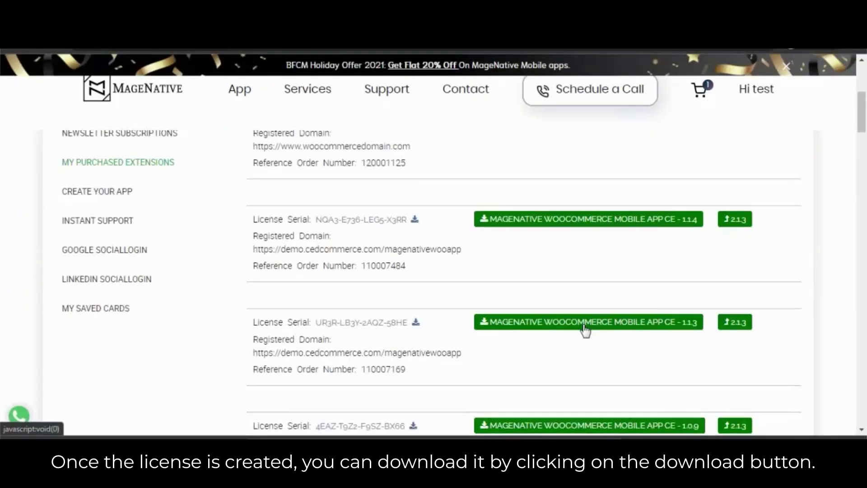
scroll(586, 330, down, 3)
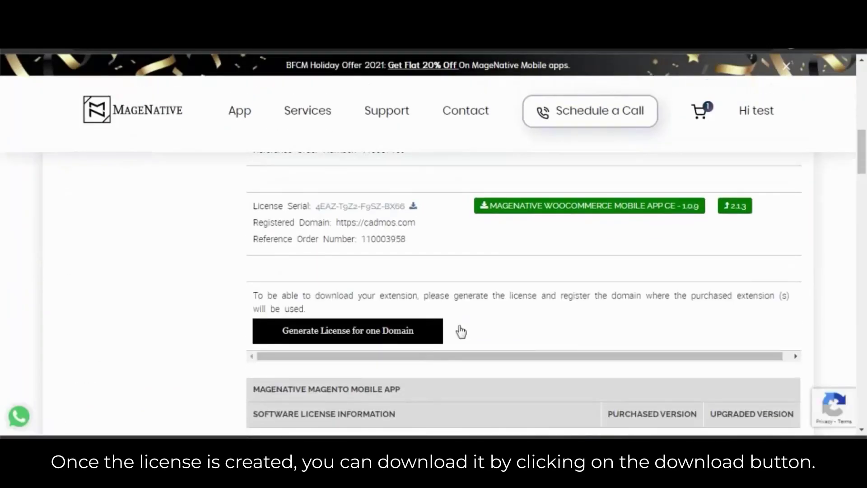
scroll(460, 332, up, 11)
scroll(459, 326, down, 2)
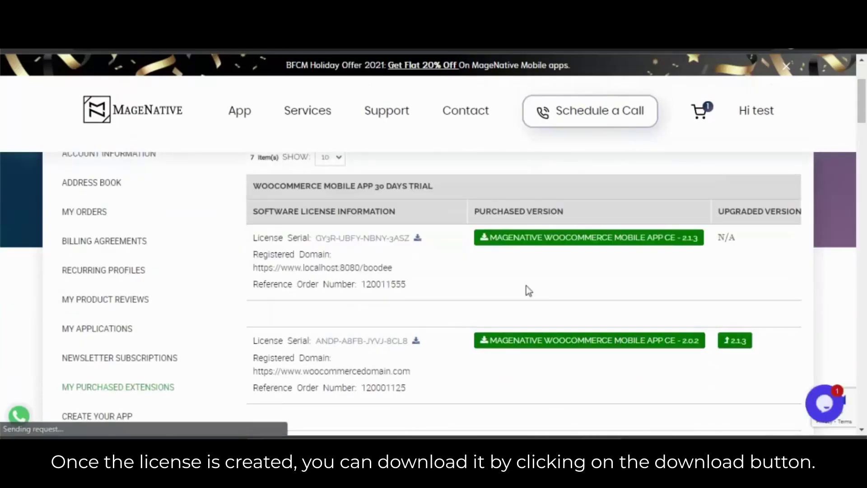
drag(273, 268, 382, 267)
click(441, 270)
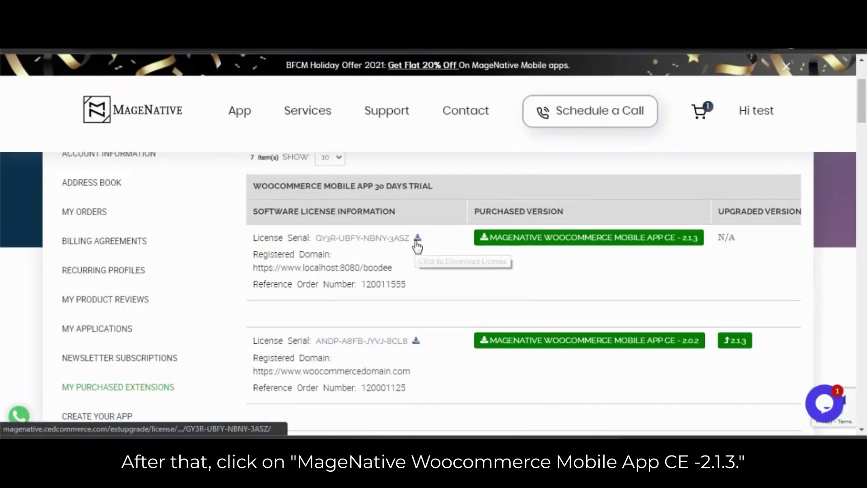
click(503, 243)
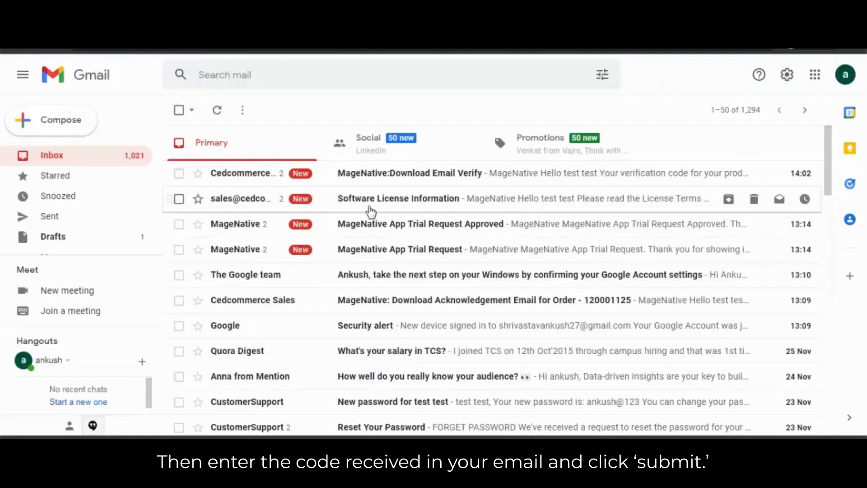
Step: Copy the verification code from the MageNative download email in Gmail and submit it in the verification code field on the MageNative site
click(248, 177)
scroll(497, 272, down, 5)
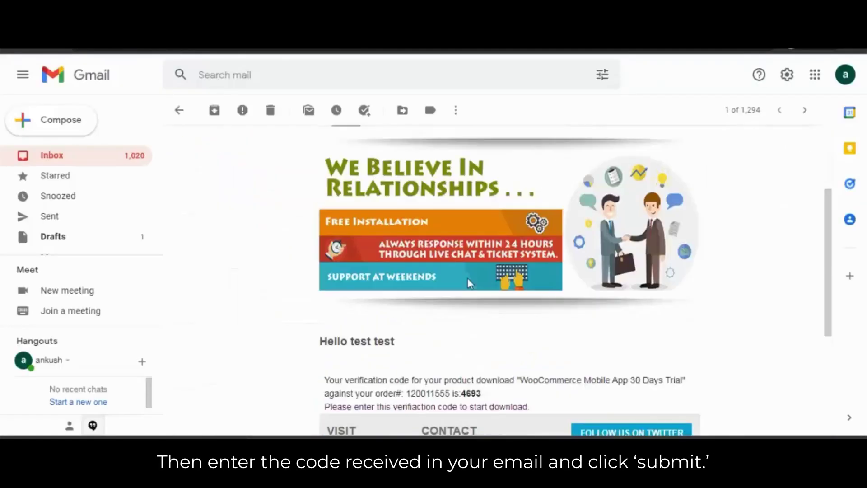
double_click(471, 313)
key(ctrl+c)
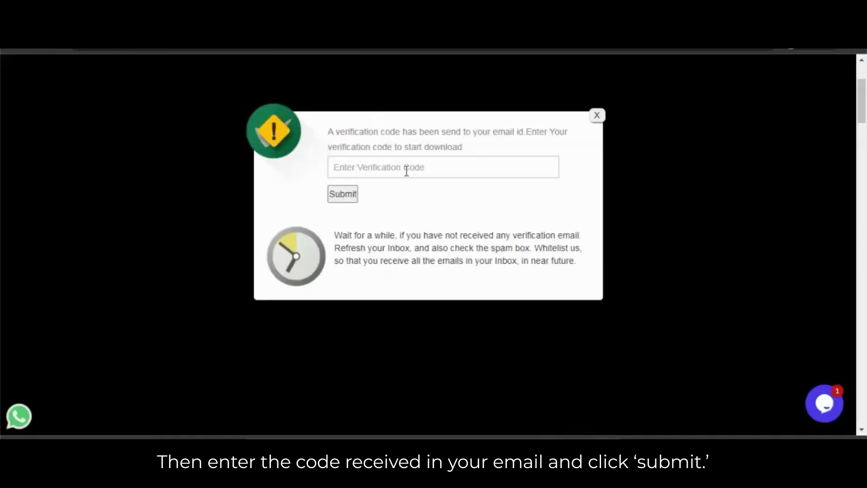
click(406, 168)
key(ctrl+v)
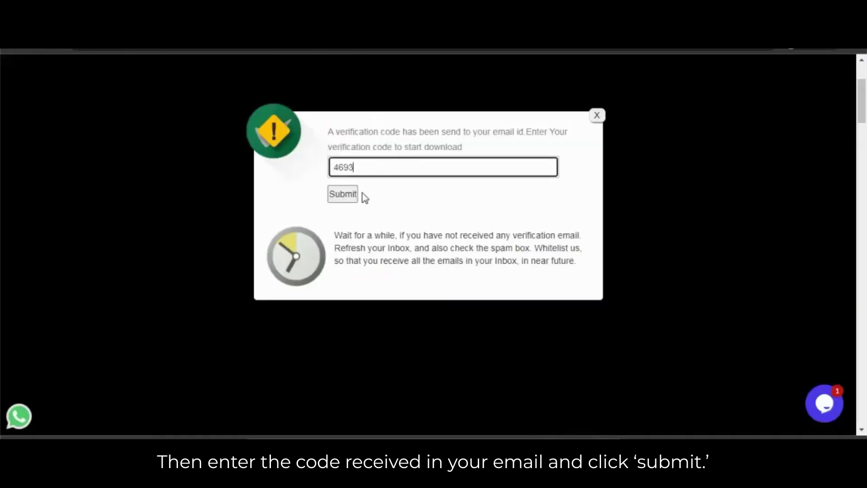
click(343, 194)
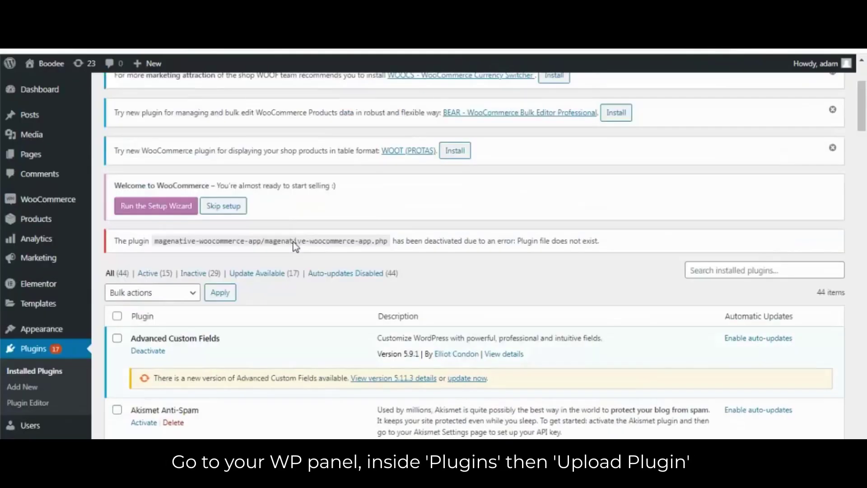
Step: In the WordPress admin, go to adding a new plugin and open the plugin upload form
scroll(219, 203, up, 5)
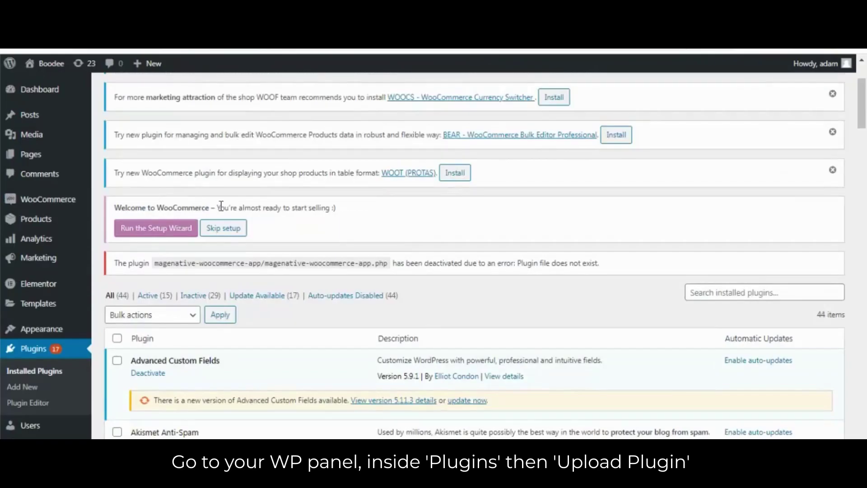
click(178, 131)
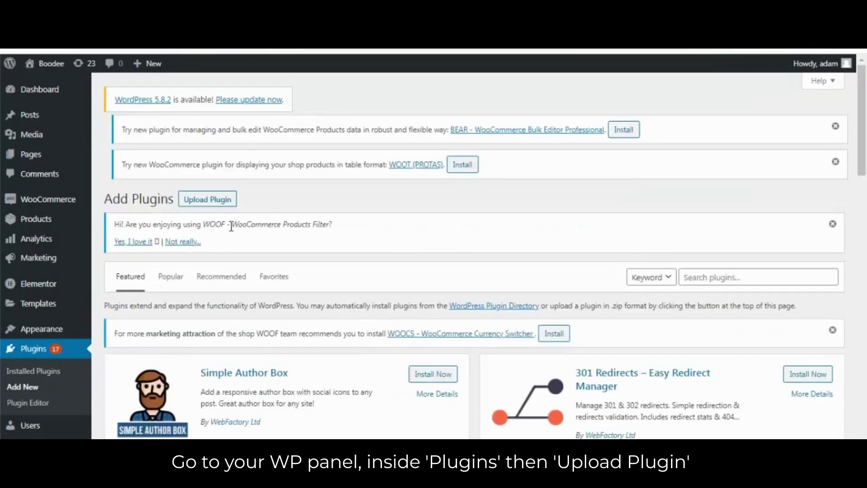
click(208, 200)
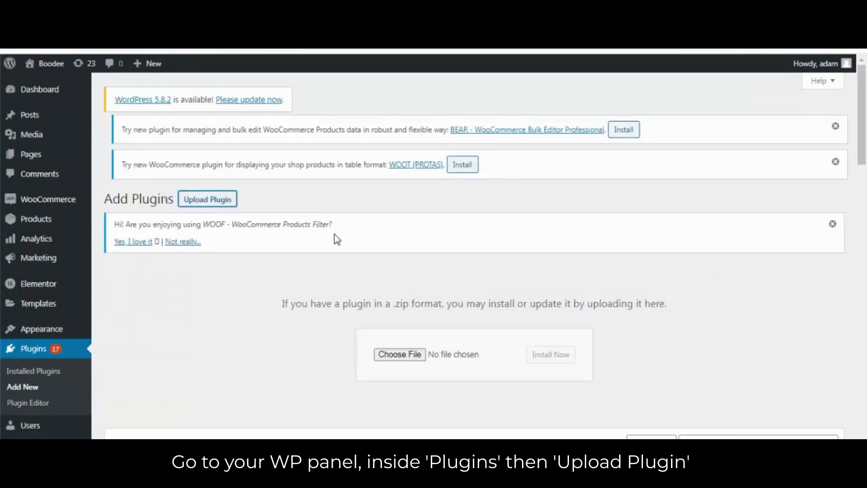
Step: Choose the ZIP file magenative_woocommerce_app_master-2.1.3 (1) as the plugin to upload and install it
click(465, 357)
scroll(479, 324, down, 12)
scroll(479, 325, up, 12)
scroll(478, 325, down, 4)
click(221, 169)
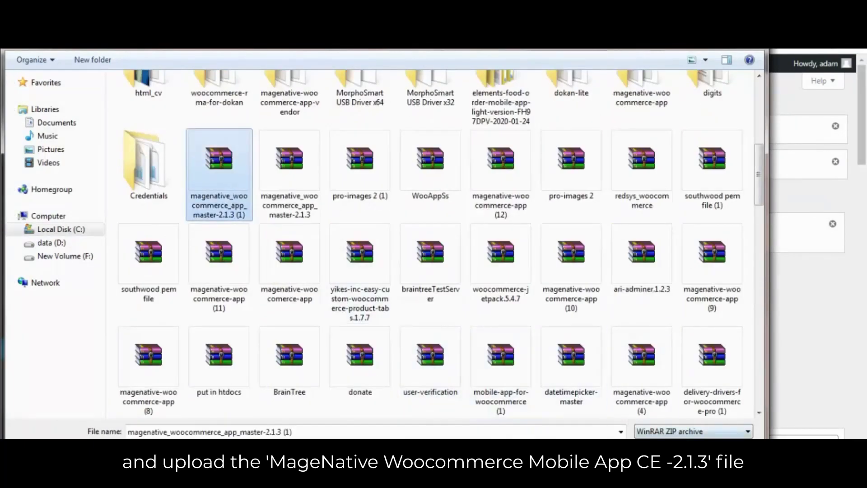
click(664, 451)
click(553, 359)
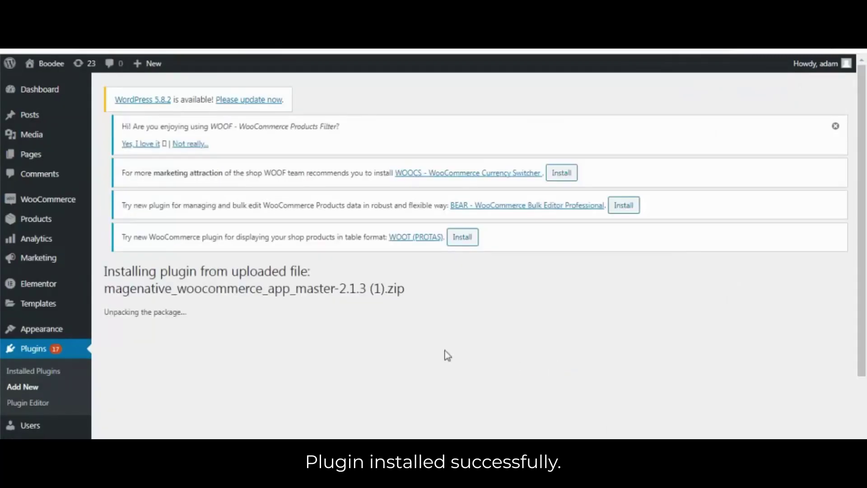
Step: Activate the uploaded plugin and open the MageNative Woo APP page
scroll(350, 350, down, 1)
click(138, 311)
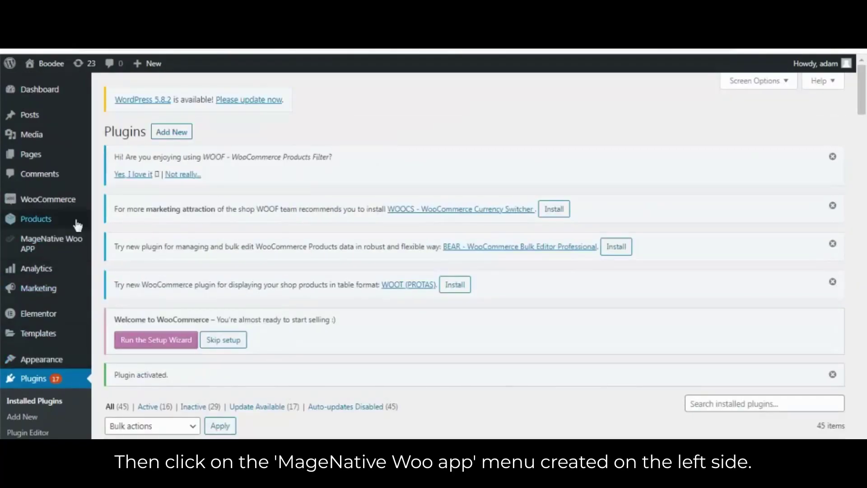
click(54, 244)
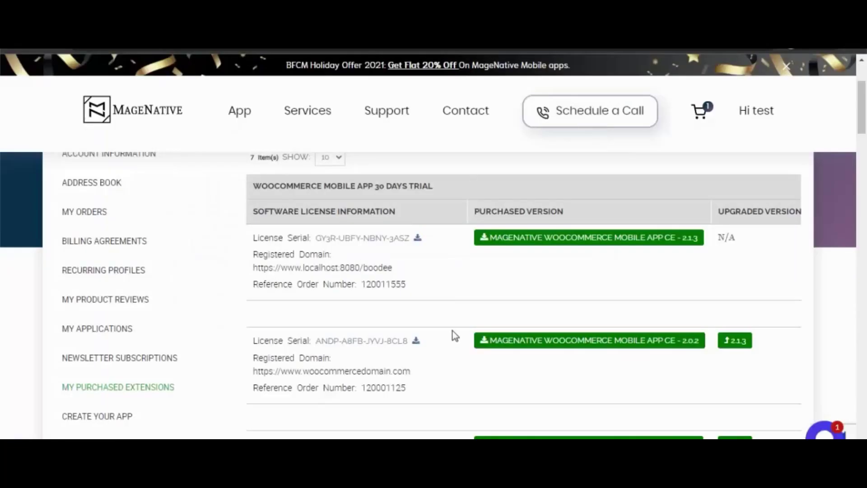
Step: Copy the trial's license serial from the MageNative purchased extensions page, enter it in the WordPress license key field, and validate it
drag(312, 238, 414, 238)
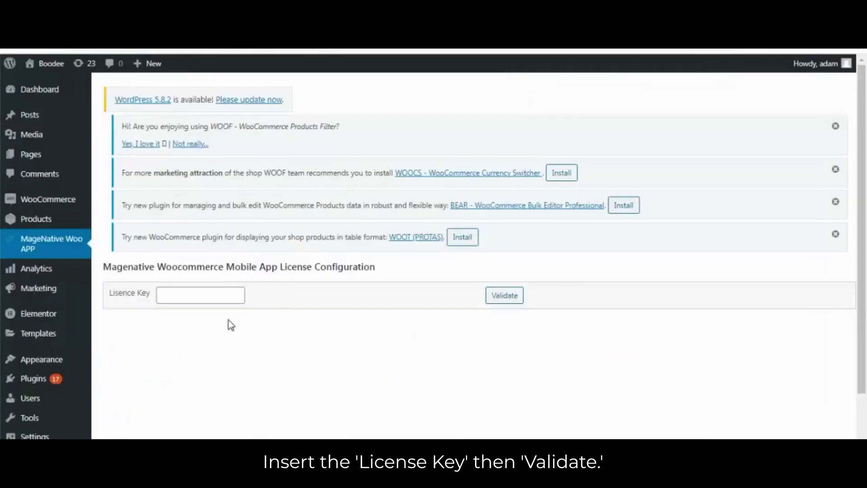
click(199, 295)
key(ctrl+v)
click(504, 297)
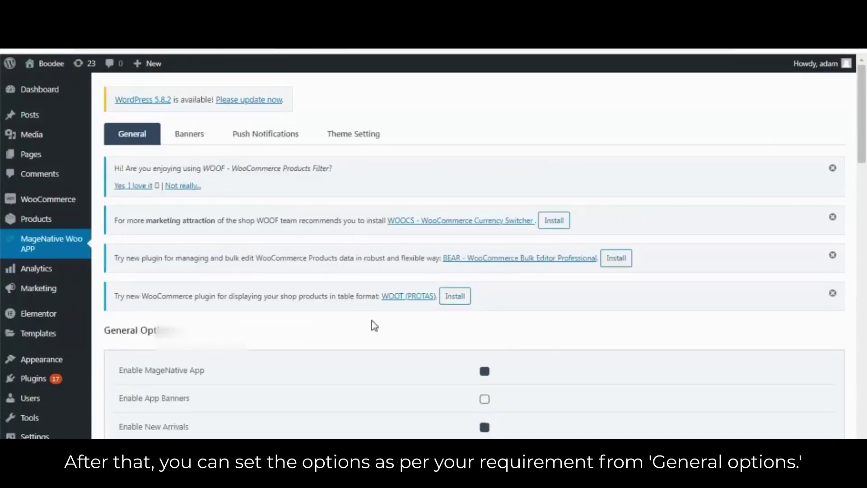
Step: In General Options, enable App Banners and set the number of products to display on the homepage to 15
scroll(374, 326, down, 4)
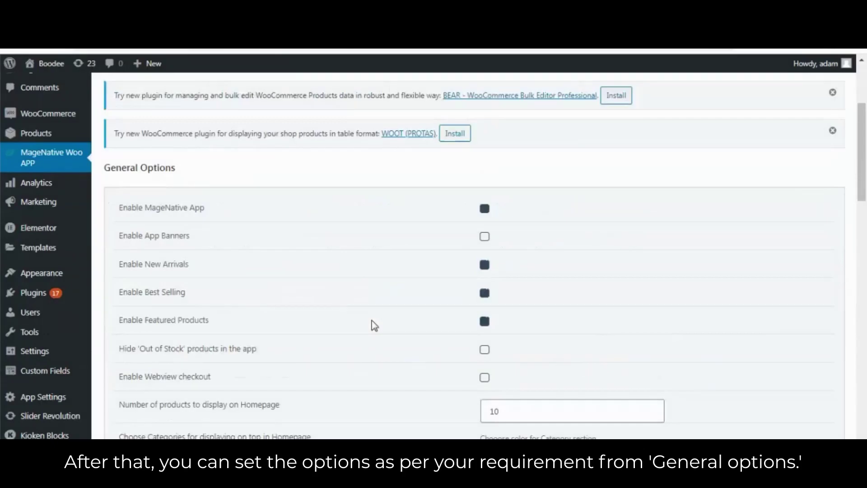
scroll(374, 325, down, 1)
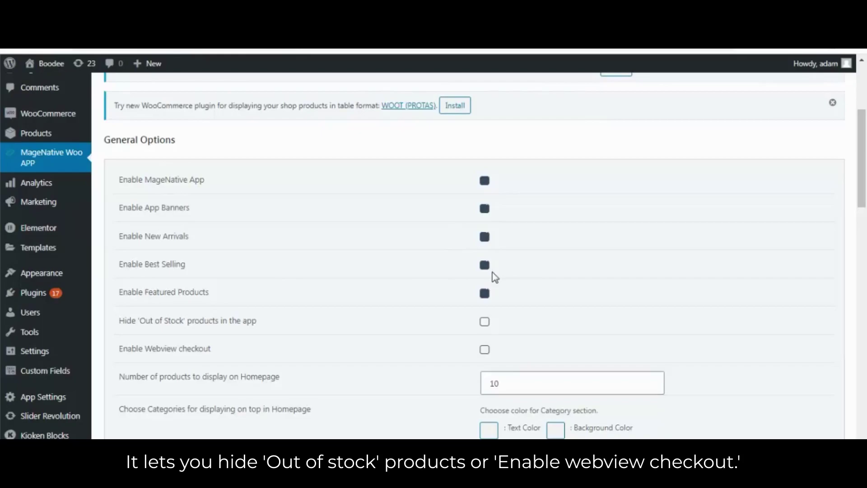
scroll(496, 277, down, 3)
click(525, 260)
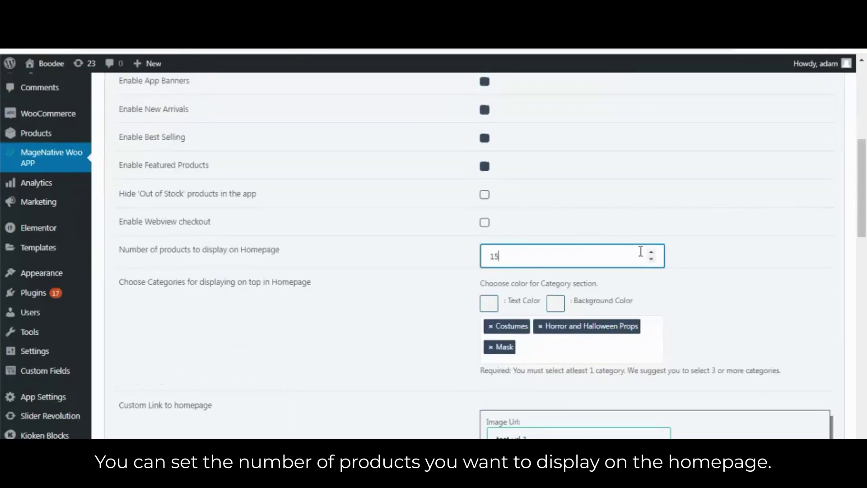
Step: Add the Clothing and Decor categories to those displayed on top of the homepage
click(541, 353)
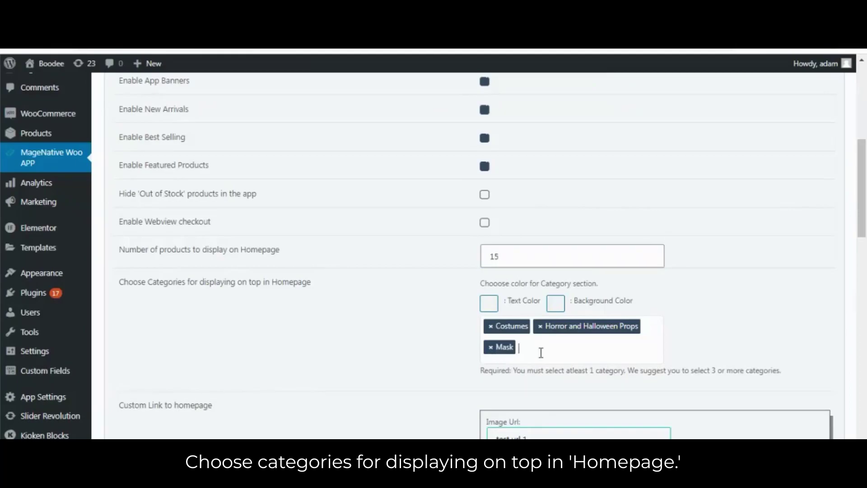
click(524, 235)
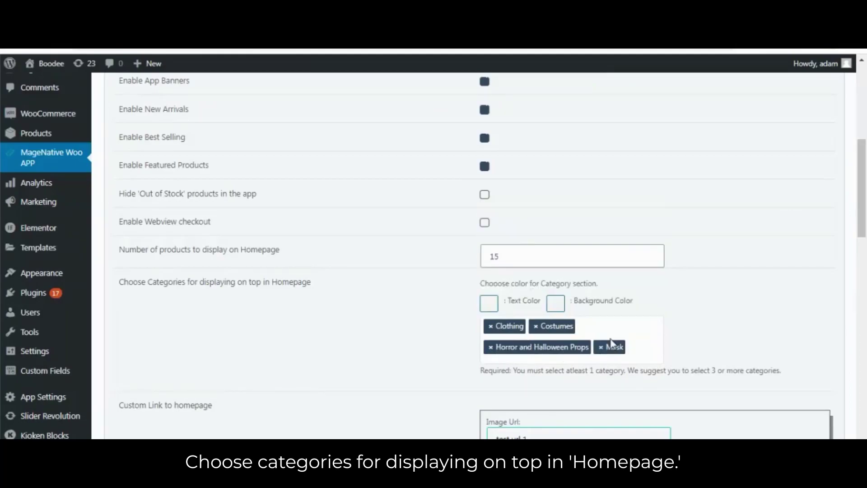
click(615, 323)
click(522, 273)
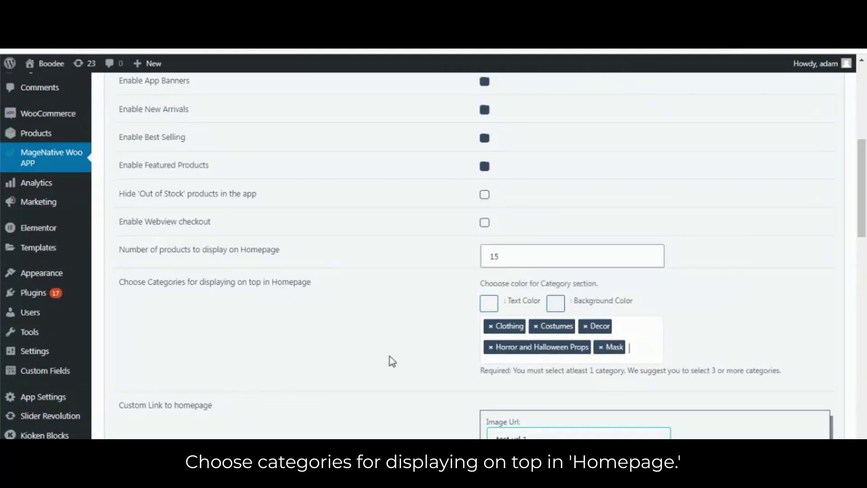
Step: Fill the first homepage custom link with the demo.cedcommerce.com image URL, the text "conatct us" and the magenative.cedcommerce.com linked URL
scroll(392, 360, down, 3)
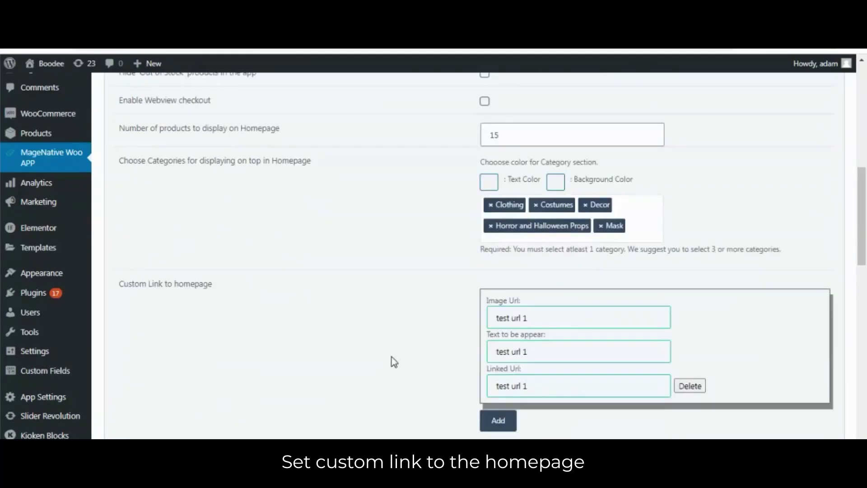
click(530, 310)
click(529, 351)
text(conatct us)
click(532, 382)
click(531, 383)
click(551, 351)
click(502, 415)
scroll(547, 434, down, 1)
scroll(548, 434, down, 1)
click(530, 378)
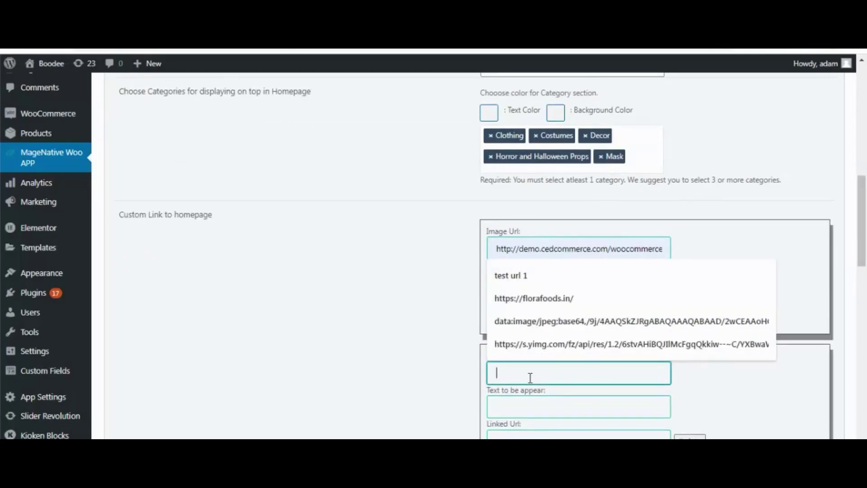
click(531, 344)
click(536, 411)
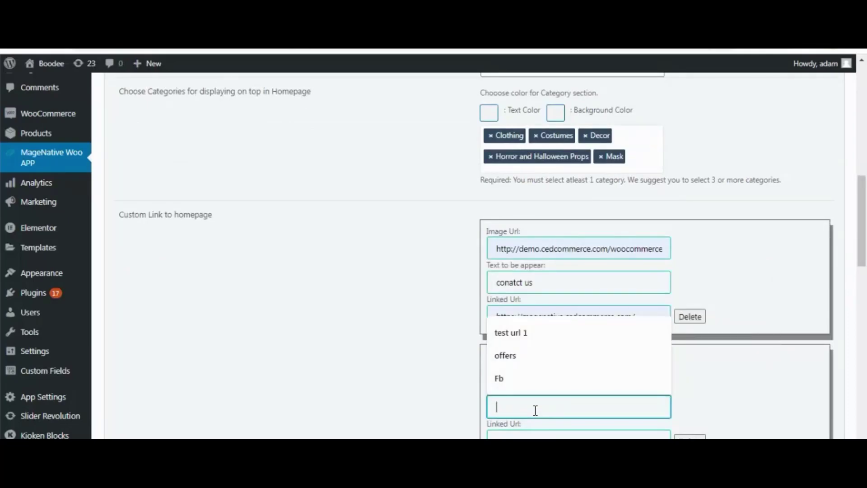
text(FB)
scroll(536, 408, down, 3)
click(547, 316)
text(www.)
click(530, 343)
Step: Set the time zone environment for the deal section to +5.30
scroll(415, 230, down, 3)
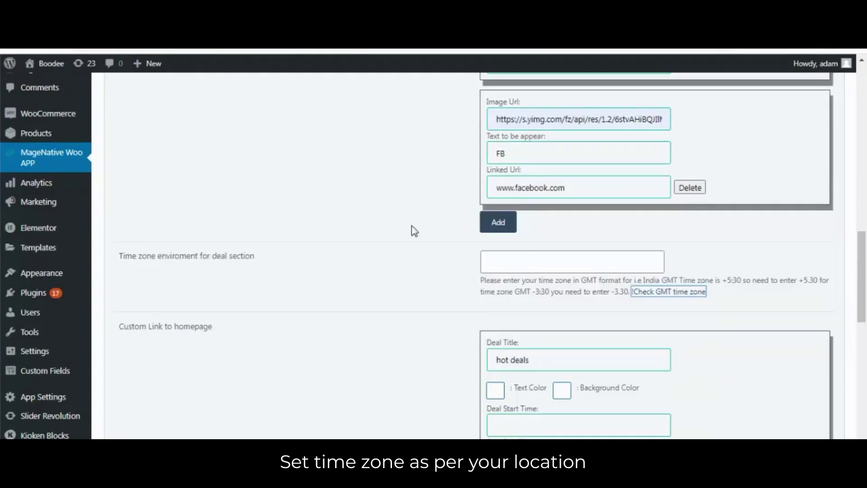
click(551, 268)
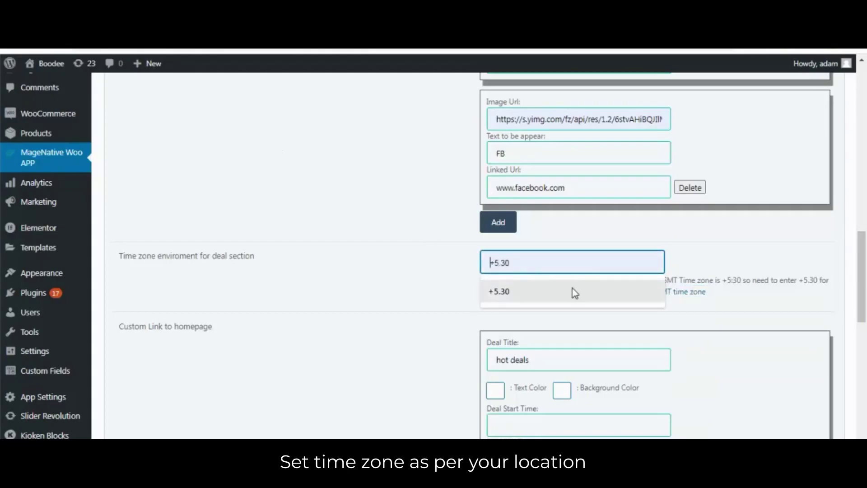
click(558, 291)
Step: Set the deal title to "Amazing clock" with a black text color and a red background color
scroll(557, 236, down, 3)
click(521, 234)
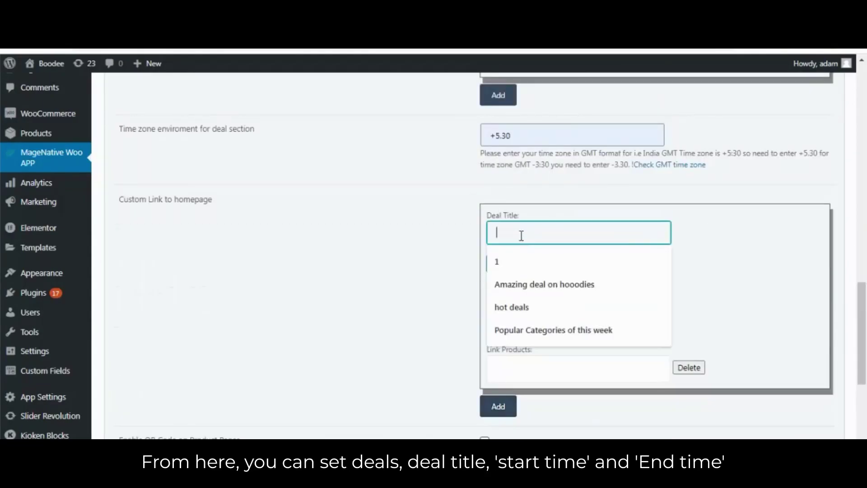
text(Amazing clock)
click(496, 263)
Step: Set the deal's start time to 2021/12/30 19:41 and its end time to 2021/12/30 23:00
scroll(549, 373, up, 2)
click(569, 365)
click(560, 334)
click(556, 396)
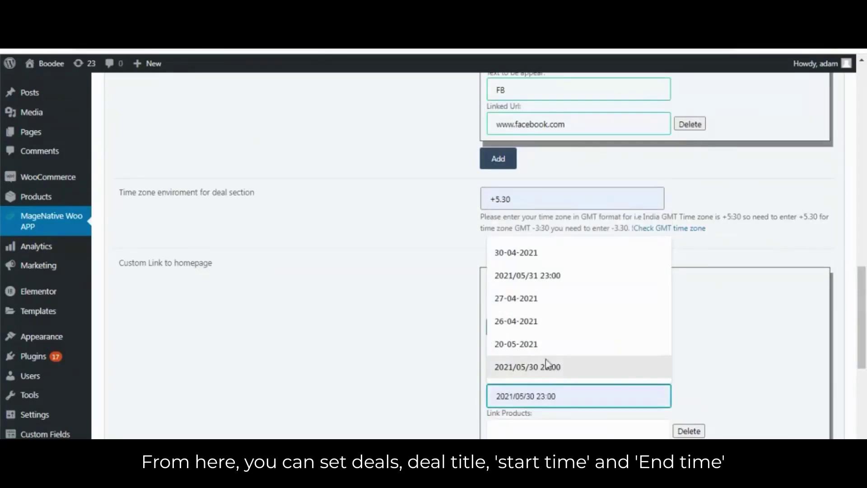
click(547, 367)
scroll(547, 362, down, 1)
double_click(521, 298)
text(12)
double_click(521, 333)
text(12shi)
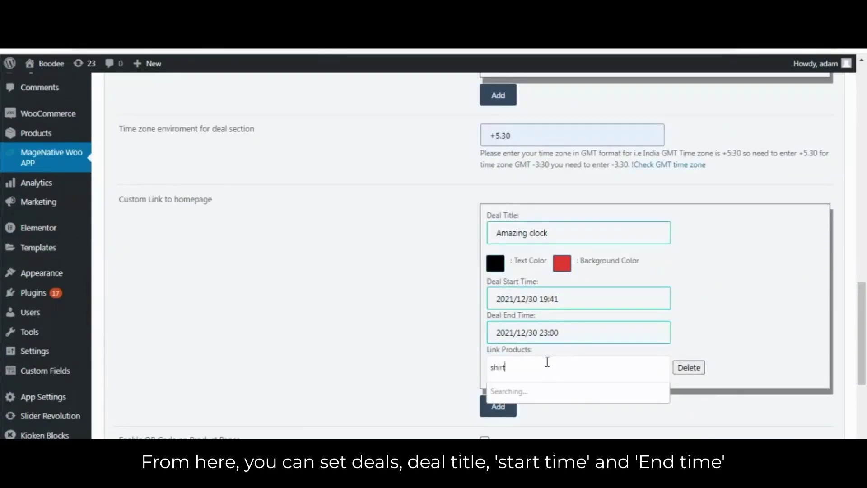
Step: Link the products T-Shirt with Logo, T-Shirt, Beanie with Logo and the Twilight Zone mask to the Amazing clock deal
click(574, 391)
text(shi)
click(500, 409)
text(bea)
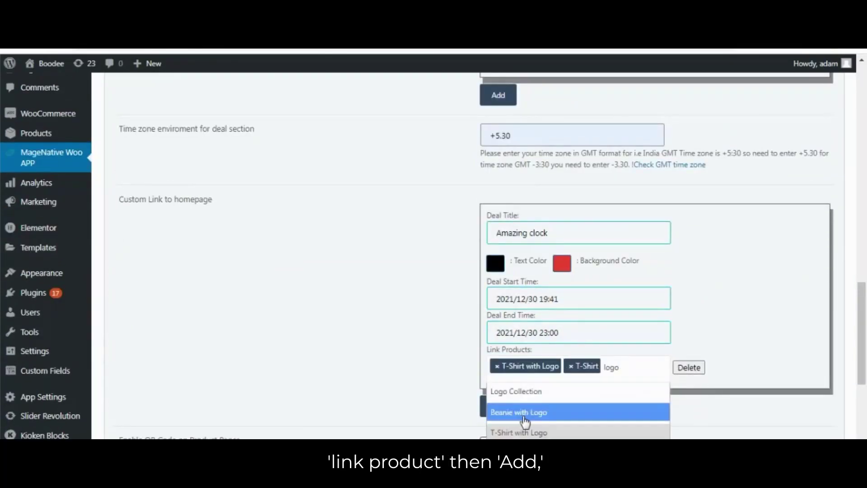
click(548, 413)
text(solo)
key(BackSpace)
key(BackSpace)
key(BackSpace)
key(BackSpace)
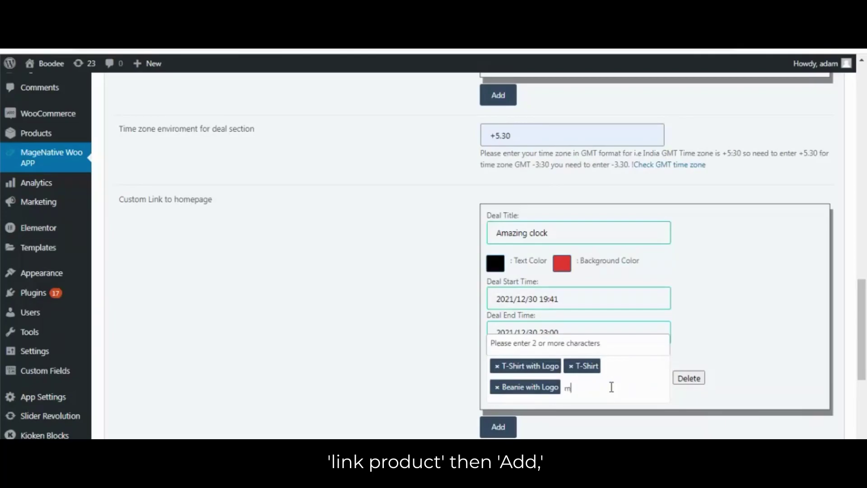
text(mas)
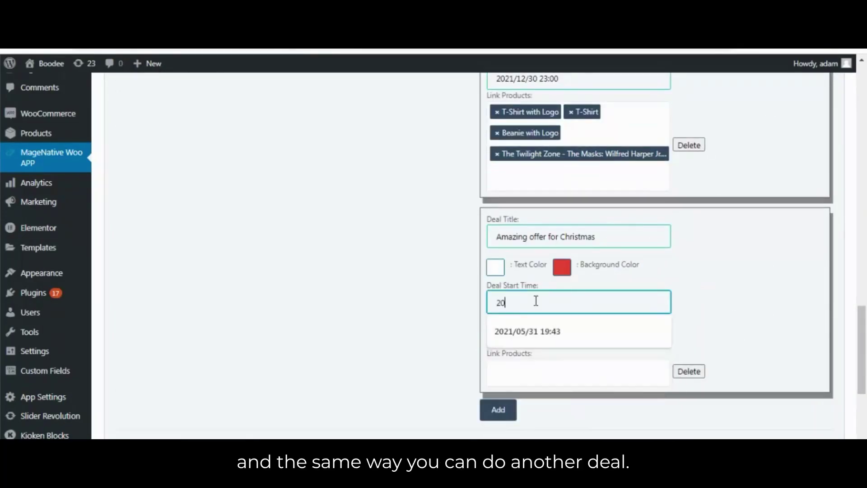
Step: Set the Christmas deal's start time to 2021/12/25 00:00 and its end time to 2021/12/25 23:29
text(21/25/)
click(528, 337)
text(30/12/25)
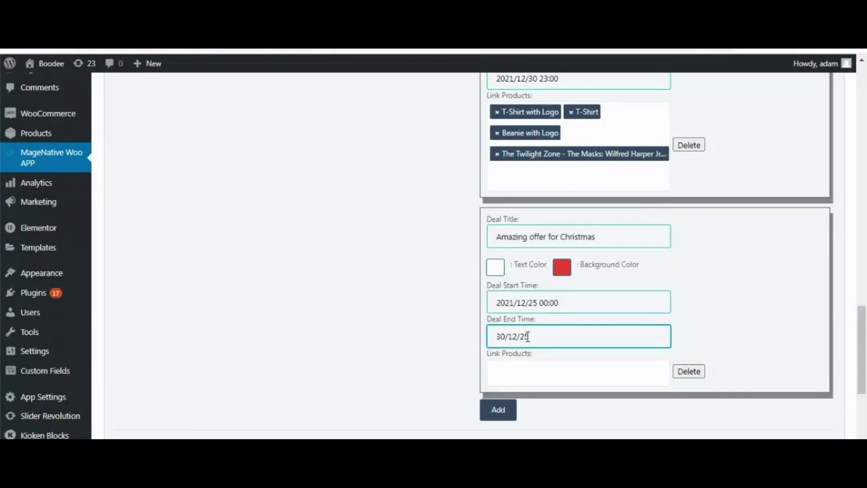
text(21)
Step: Link the Twilight Zone mask and Cap products to the Amazing offer for Christmas deal
click(612, 368)
text(mas)
click(589, 393)
text(ca)
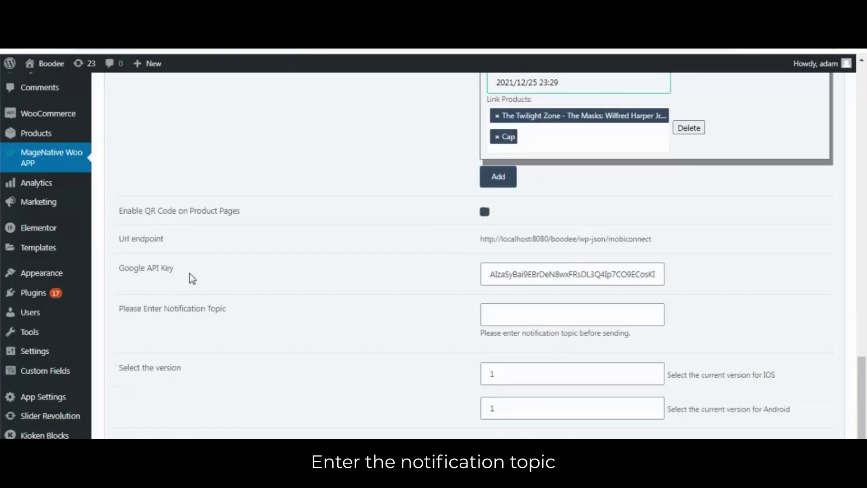
Step: Enter Toipc123 as the notification topic in the general options
click(559, 315)
text(Toipc123)
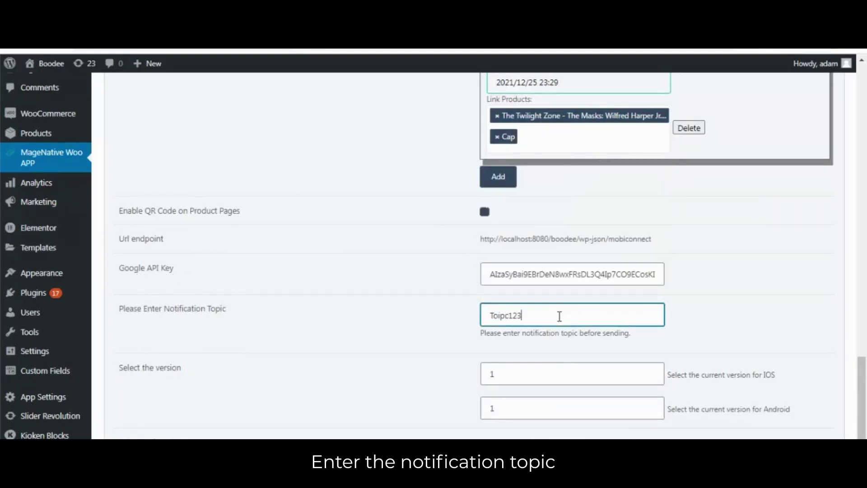
click(739, 320)
Step: Set the current iOS and Android versions to 1.1 and save the general settings
scroll(739, 320, down, 2)
click(651, 295)
click(651, 289)
click(651, 323)
drag(115, 362, 227, 366)
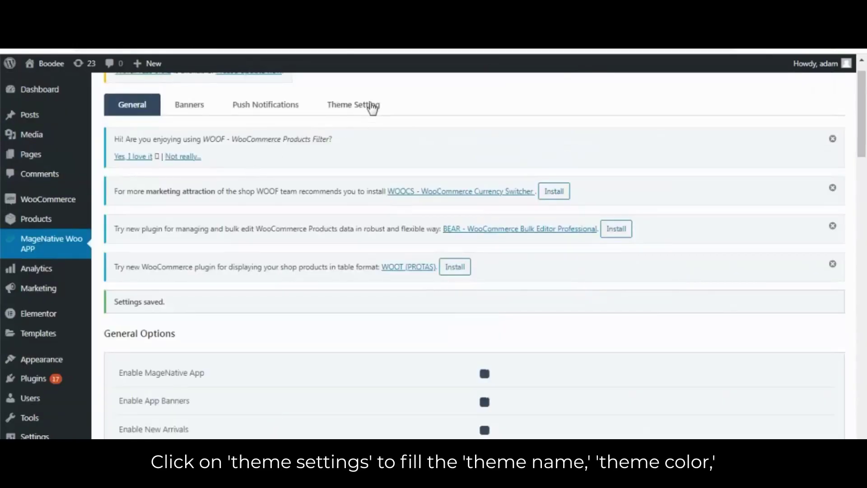
Step: Name the new theme magenative in the theme settings and set its theme color to black
click(370, 106)
scroll(578, 411, down, 3)
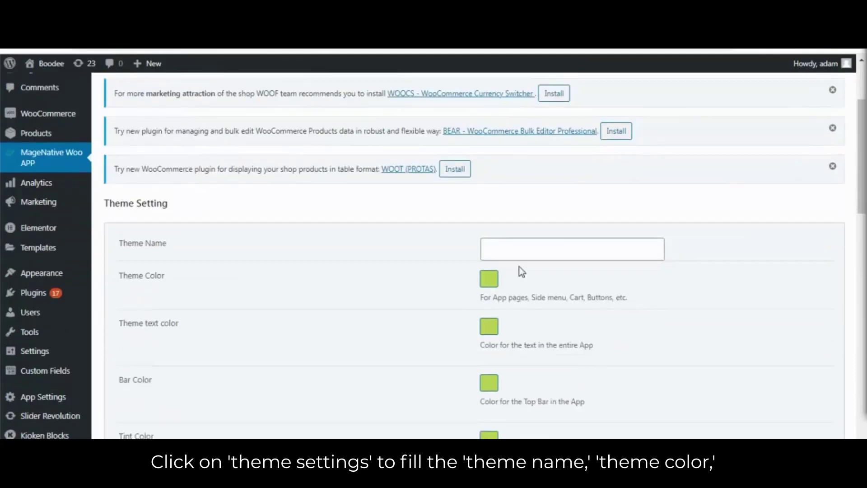
click(505, 247)
text(magenative)
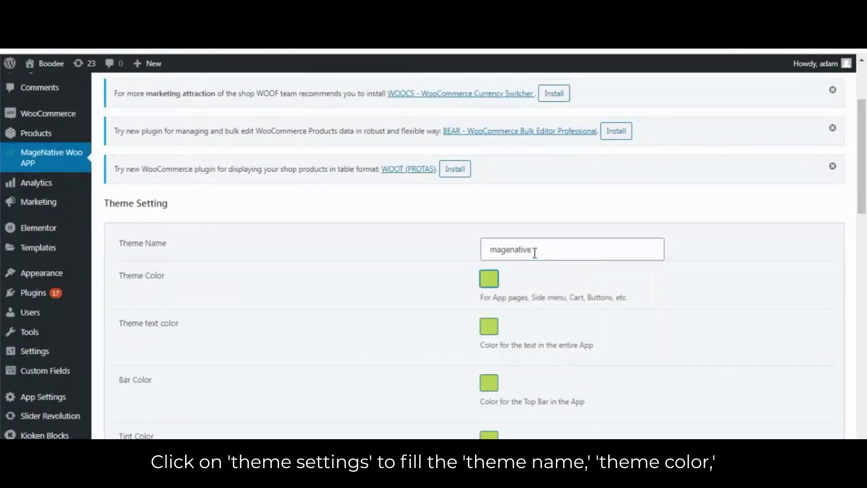
click(490, 279)
click(492, 414)
Step: Set the theme text color to white and the bar color to red
click(490, 325)
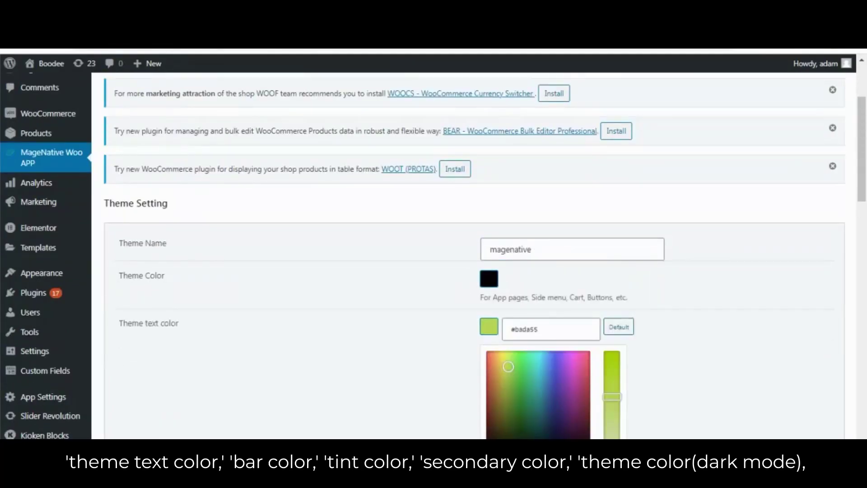
click(488, 350)
scroll(488, 348, down, 1)
scroll(488, 324, down, 2)
click(489, 257)
click(519, 394)
click(489, 257)
Step: Set the tint color to orange and the secondary color to dark blue
click(489, 313)
click(533, 449)
click(489, 313)
click(491, 370)
scroll(491, 371, down, 2)
click(558, 325)
click(392, 282)
Step: Set the dark mode theme color to black and choose a preset color for the dark mode theme text
click(489, 302)
click(490, 432)
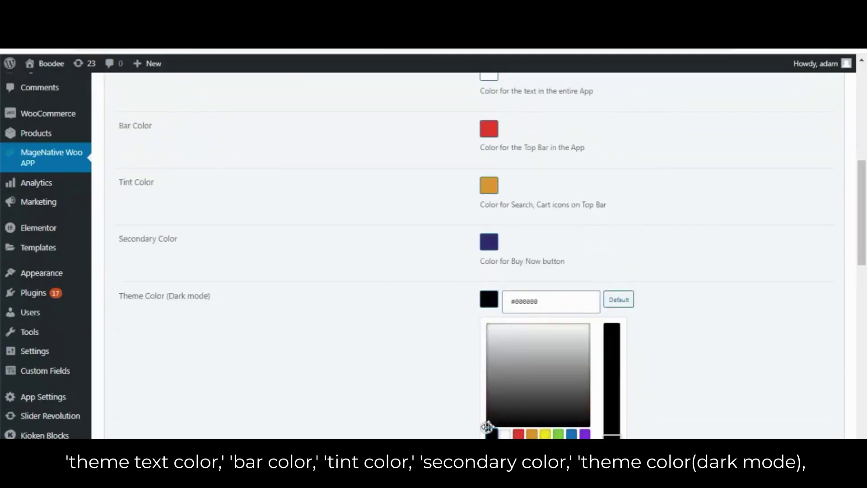
click(448, 322)
scroll(448, 322, down, 1)
click(489, 284)
click(517, 416)
click(471, 316)
Step: Set the dark mode bar color to white and the dark mode tint color to yellow
scroll(470, 316, down, 1)
click(490, 273)
click(503, 414)
click(489, 276)
click(491, 335)
click(504, 366)
click(489, 333)
Step: Set the dark mode secondary color for the Buy Now button to black
scroll(487, 335, down, 2)
click(490, 262)
click(492, 399)
click(556, 244)
Step: Upload the theme's header, login, placeholder and notification icon images, including loginheader.png, appiconnotification.png, categoryplaceholder.png and bannerplaceholder.png, and save the theme changes
scroll(555, 244, down, 1)
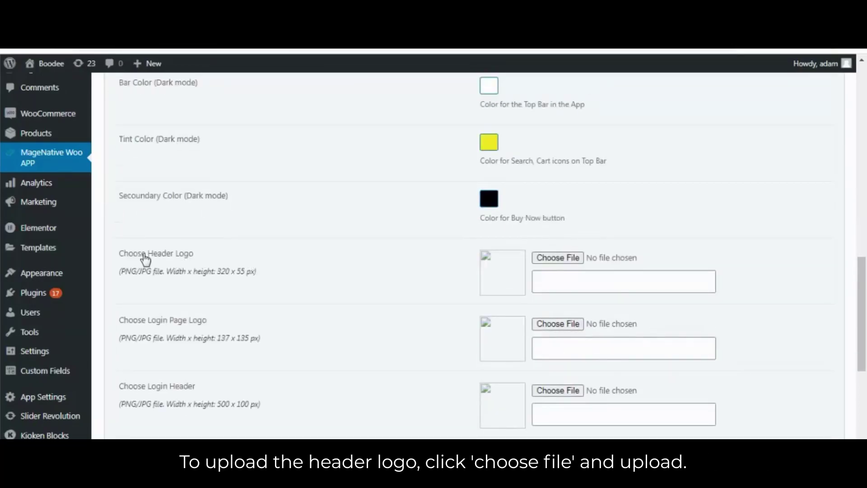
drag(141, 254, 210, 260)
click(547, 263)
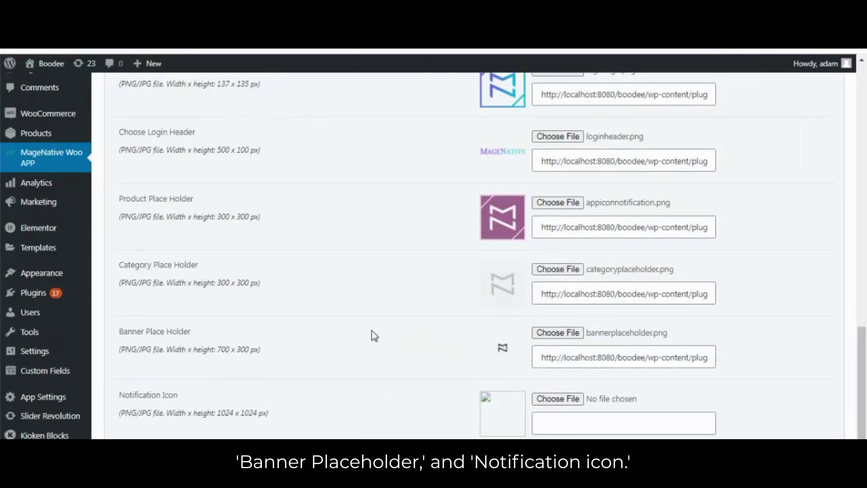
scroll(112, 341, down, 2)
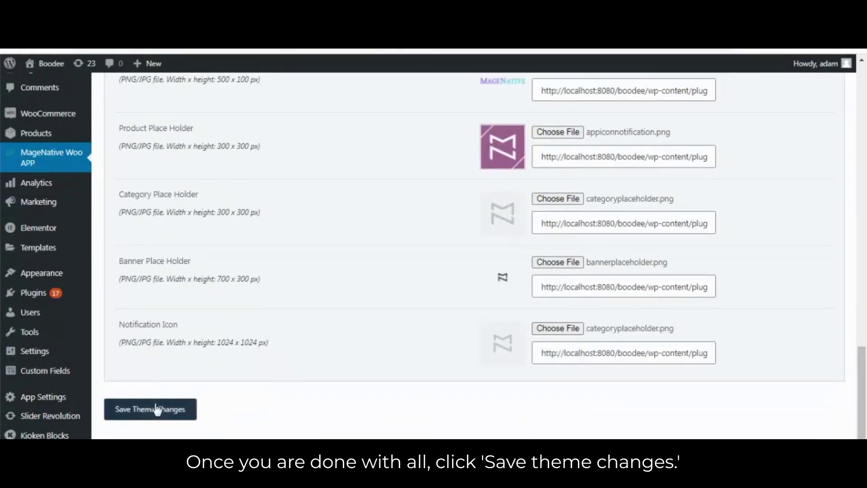
scroll(265, 406, up, 20)
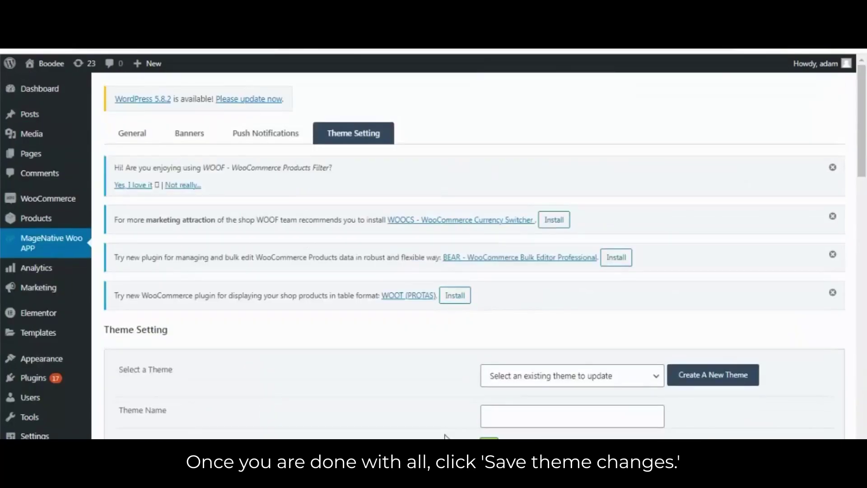
Step: Select magenative as the existing theme to update in the theme settings
scroll(544, 199, down, 3)
click(601, 192)
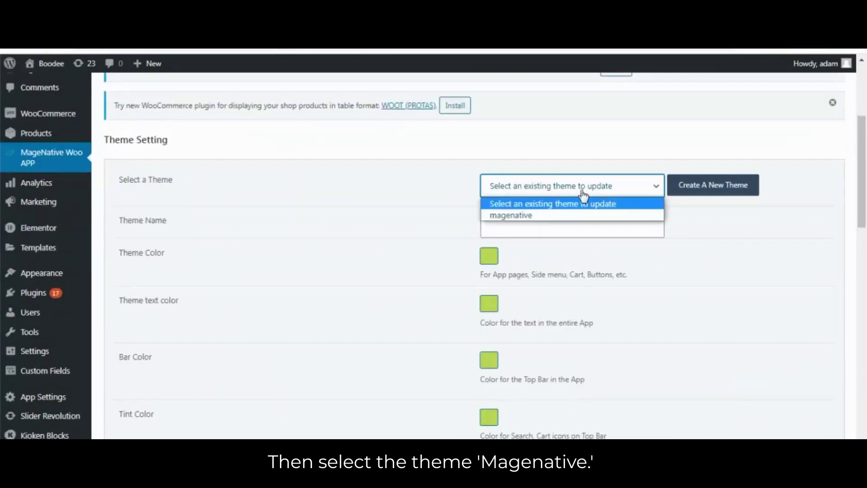
click(523, 215)
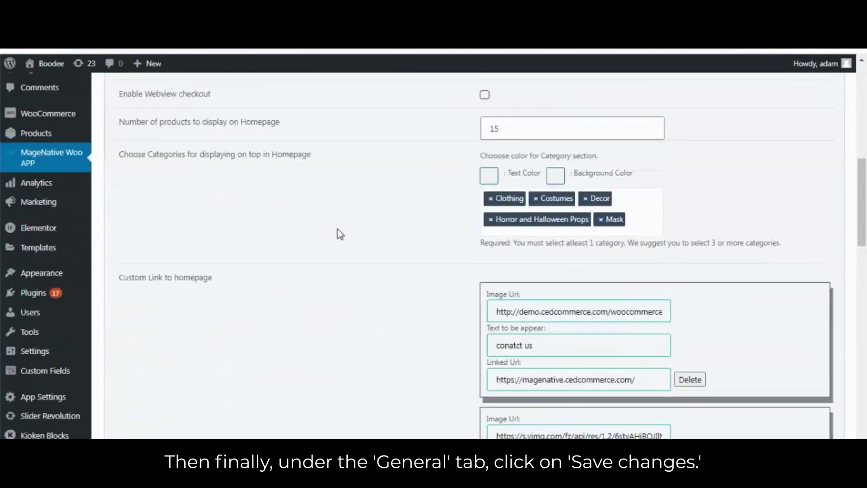
Step: Choose magenative as the theme to apply in the general options and save the changes
scroll(336, 235, down, 15)
click(600, 375)
click(538, 394)
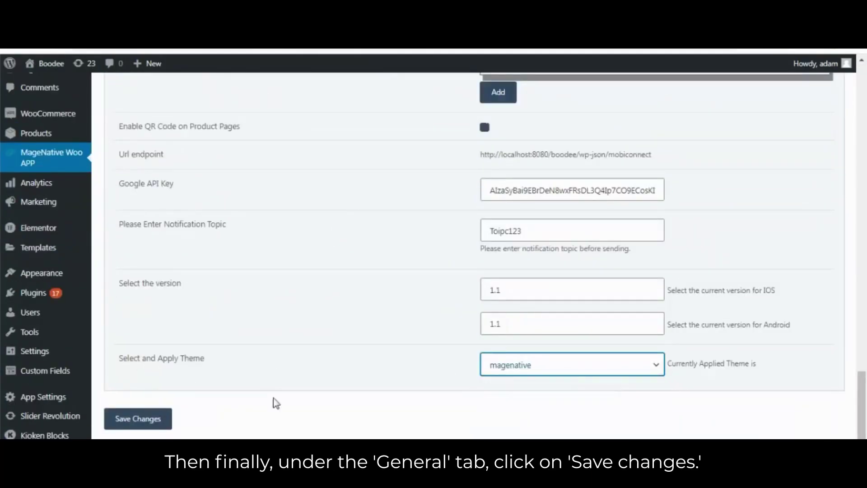
click(123, 419)
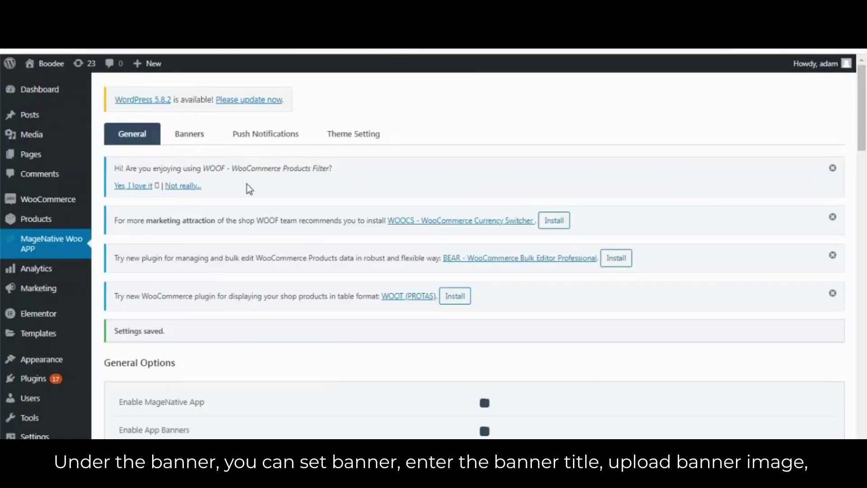
Step: Add a new app banner titled test1 and enable it
click(206, 144)
scroll(288, 238, down, 2)
click(185, 261)
click(507, 146)
text(test1)
click(485, 191)
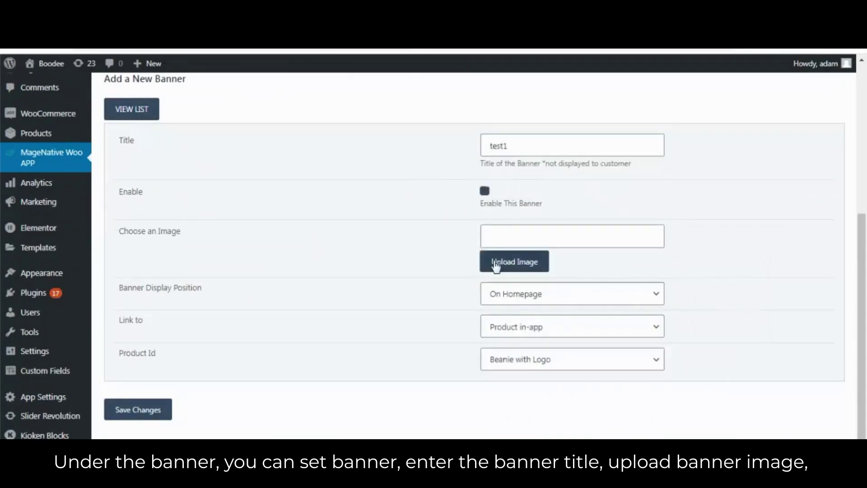
Step: Choose boodee-halloween-sale-banner2-copy.jpg from the media library as the banner image
click(516, 264)
click(102, 119)
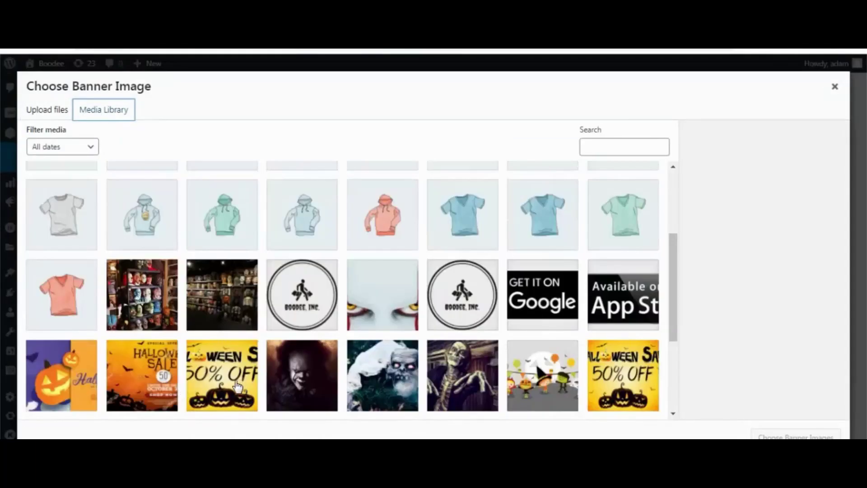
click(239, 386)
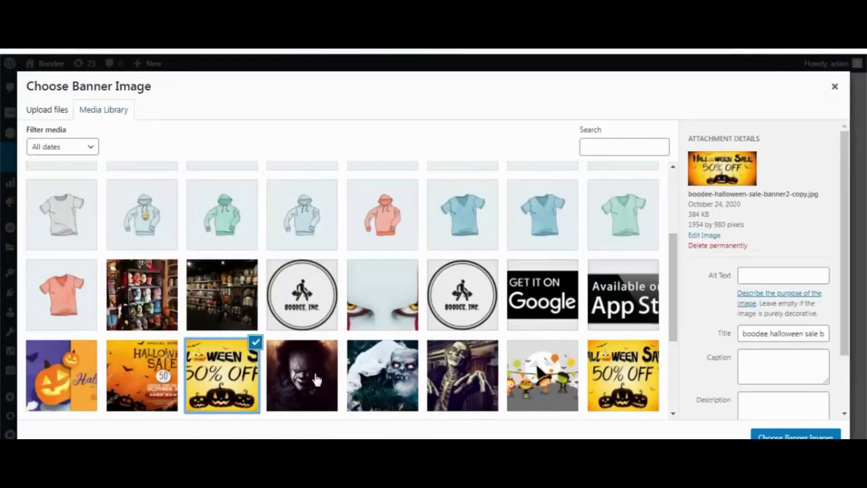
click(796, 436)
Step: Display the banner on the homepage, link it to the in-app category Costumes, and save it
click(519, 294)
click(525, 311)
click(516, 336)
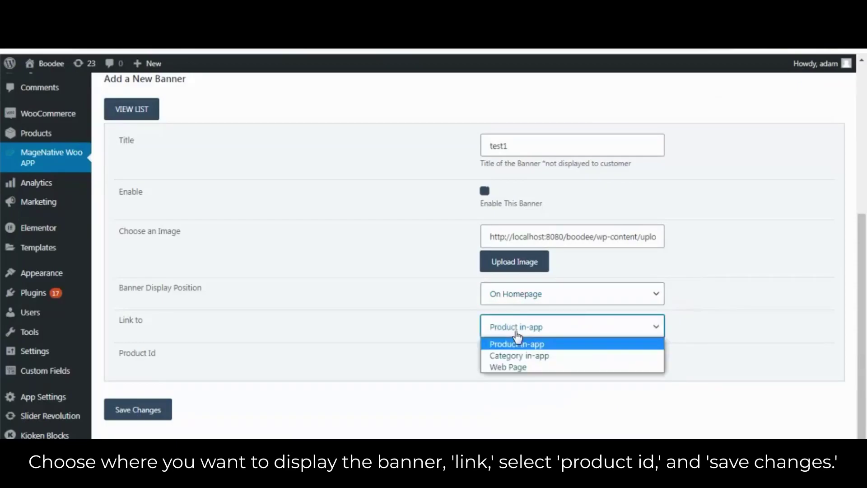
click(520, 356)
click(528, 361)
scroll(520, 311, down, 1)
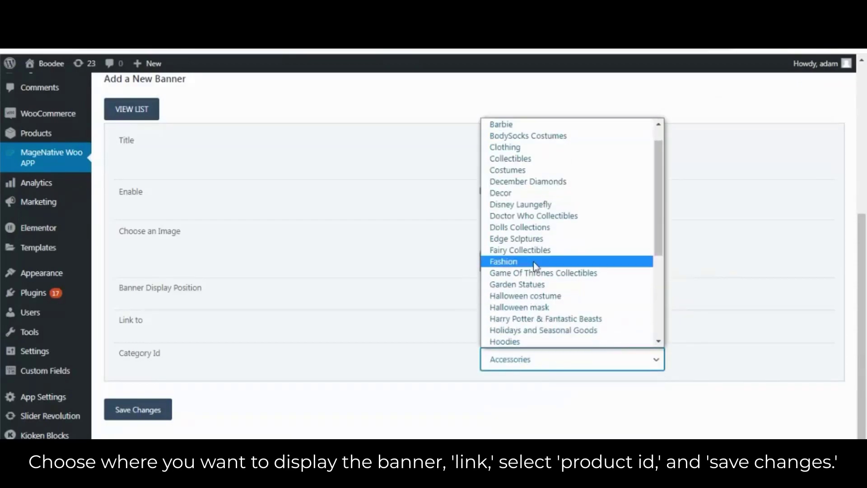
click(508, 170)
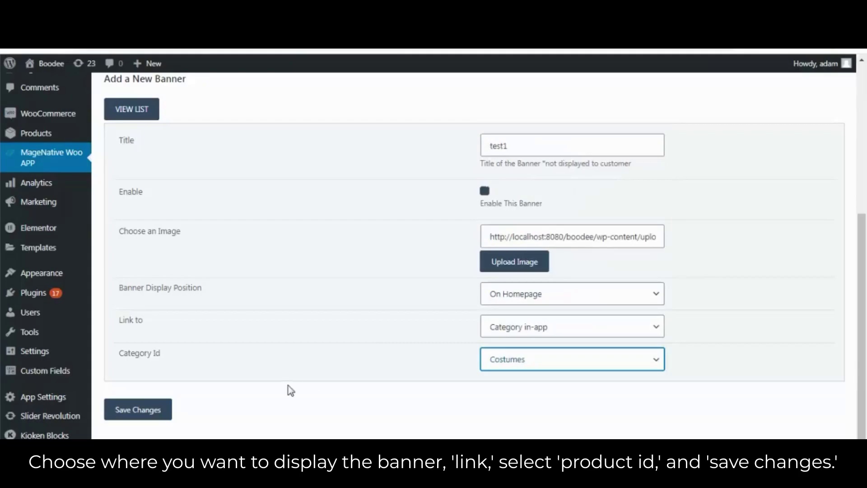
click(152, 412)
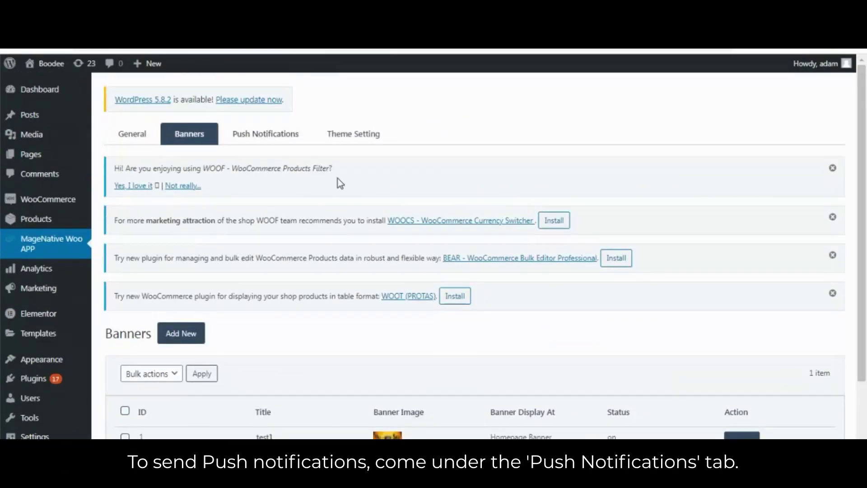
Step: Start a new push notification with the title magetest
click(265, 134)
scroll(344, 307, down, 2)
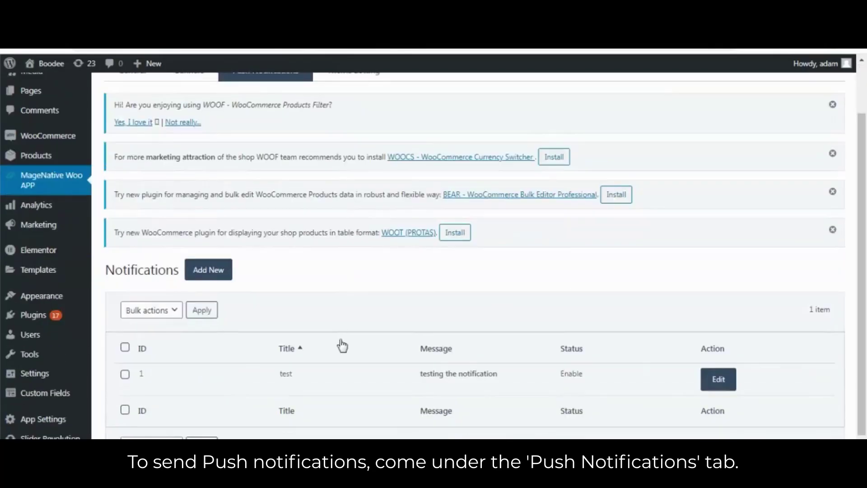
click(212, 280)
click(543, 398)
text(magetest)
Step: Set the notification message to "testing notificaiton creation" and enable the notification
scroll(538, 352, down, 4)
click(526, 273)
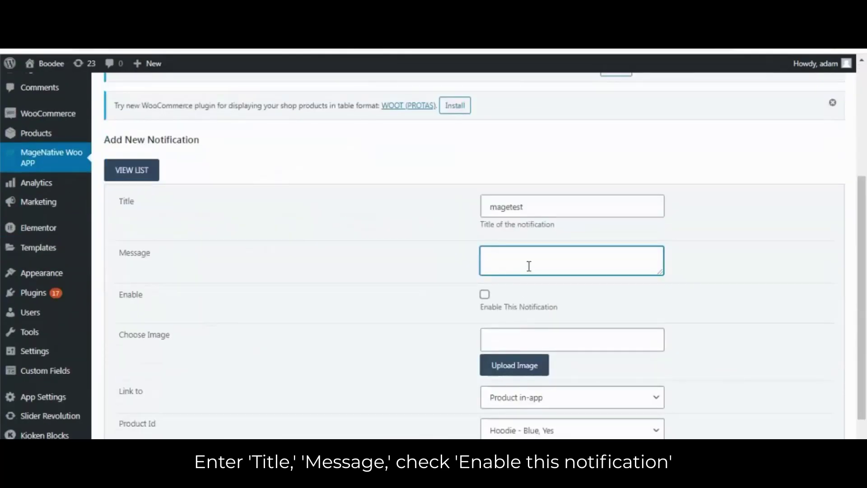
text(testing notificaiton creati)
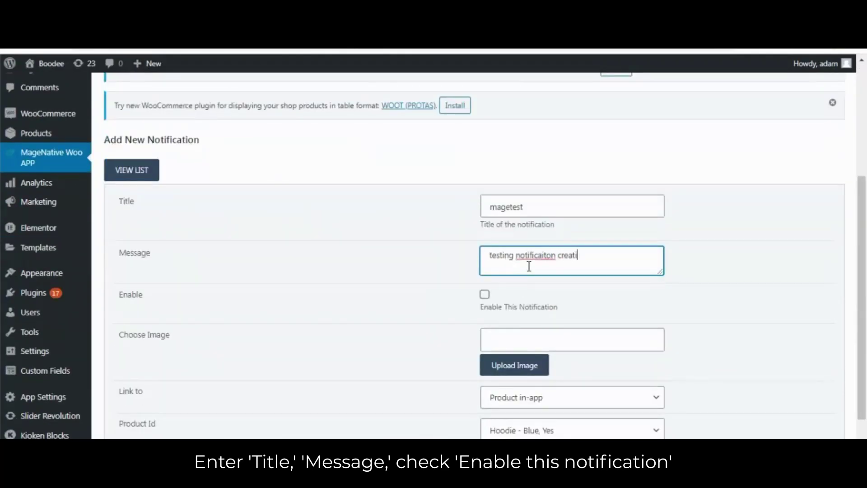
text(on)
click(485, 294)
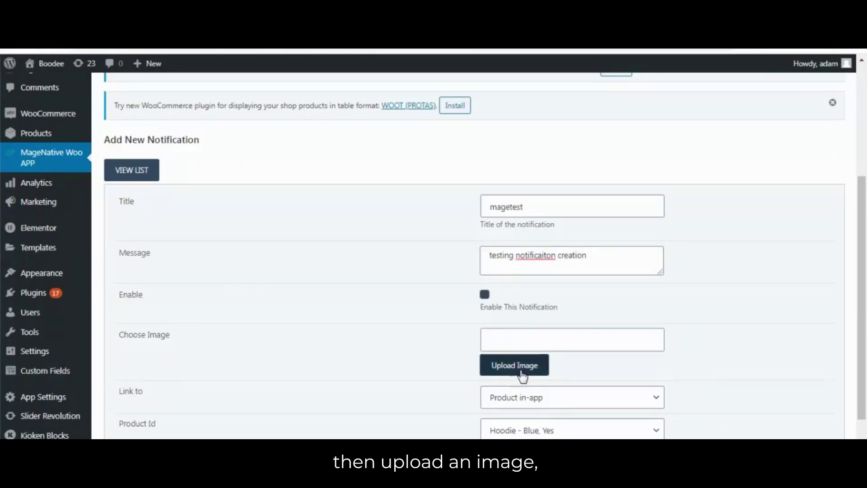
Step: Choose haloween-boodee-image-3.jpg from the media library as the notification image
click(520, 374)
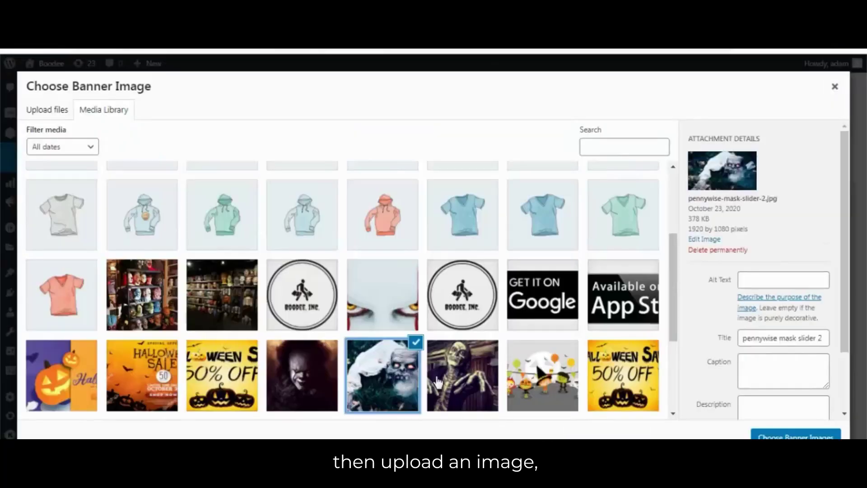
click(480, 383)
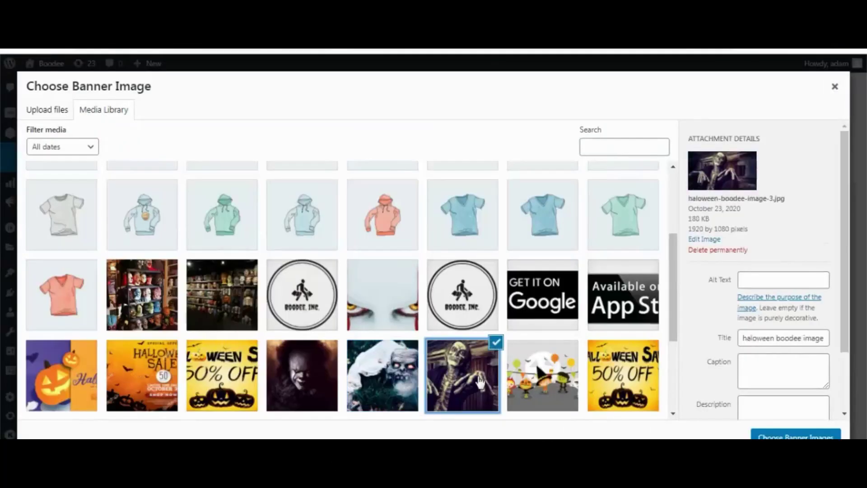
click(792, 434)
Step: Link the notification to Product in-app with the product Hoodie - Blue, Yes, and save it
scroll(542, 357, down, 3)
click(561, 334)
click(542, 344)
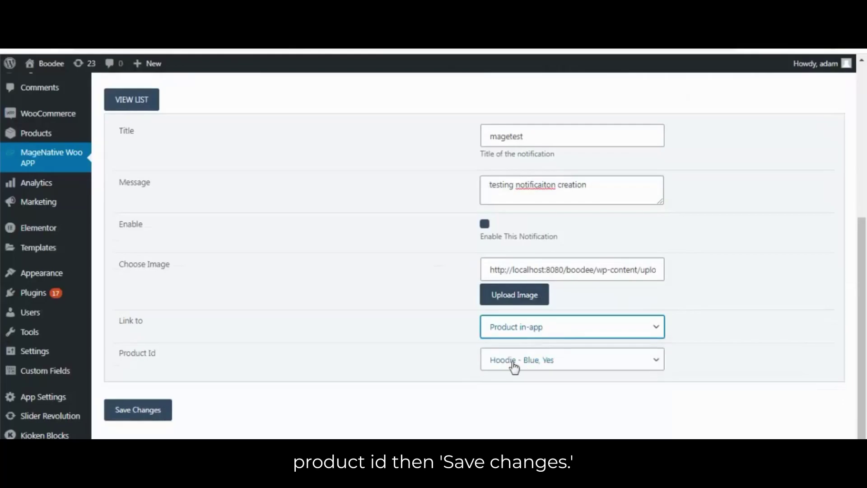
click(158, 422)
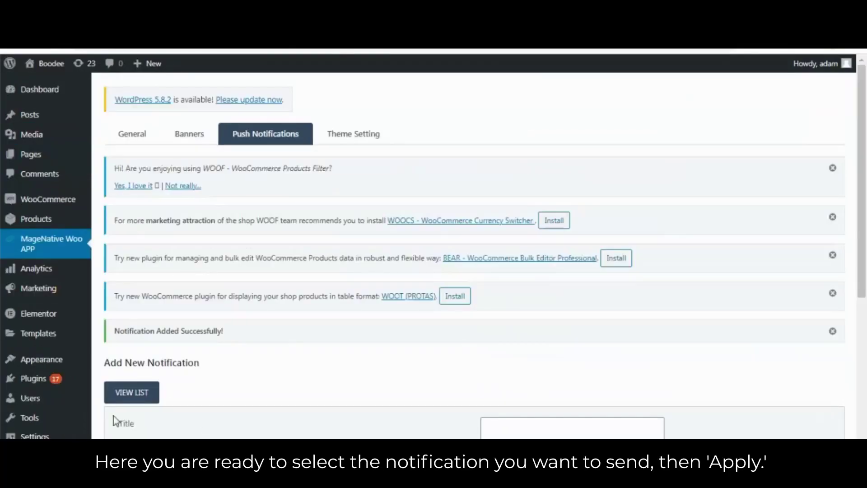
Step: Select the magetest notification in the notifications list and open the bulk action choices for it
click(128, 397)
drag(429, 307, 513, 311)
click(190, 306)
click(148, 253)
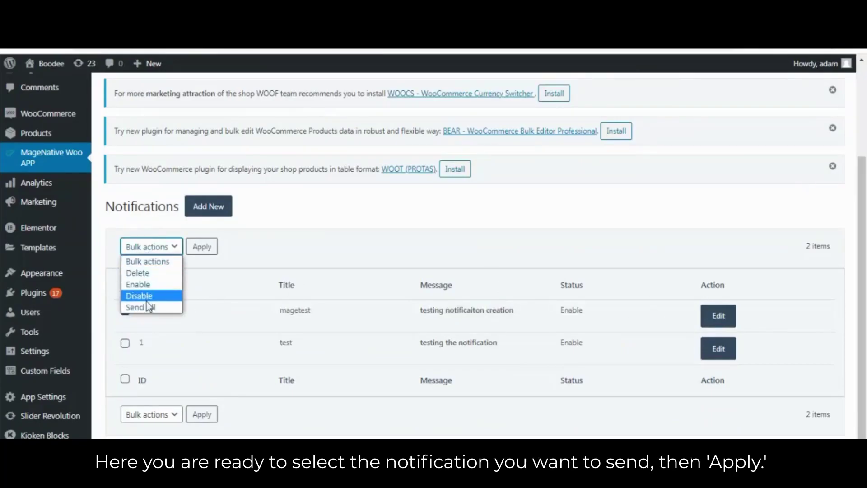